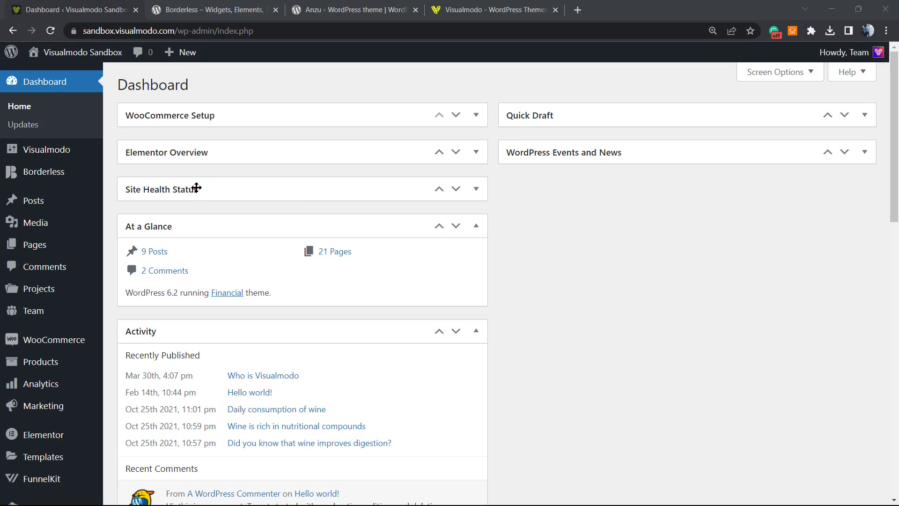
{"action": "scroll", "coordinate": [64, 289], "scroll_direction": "down", "scroll_amount": 10}
{"action": "scroll", "coordinate": [78, 302], "scroll_direction": "down", "scroll_amount": 5}
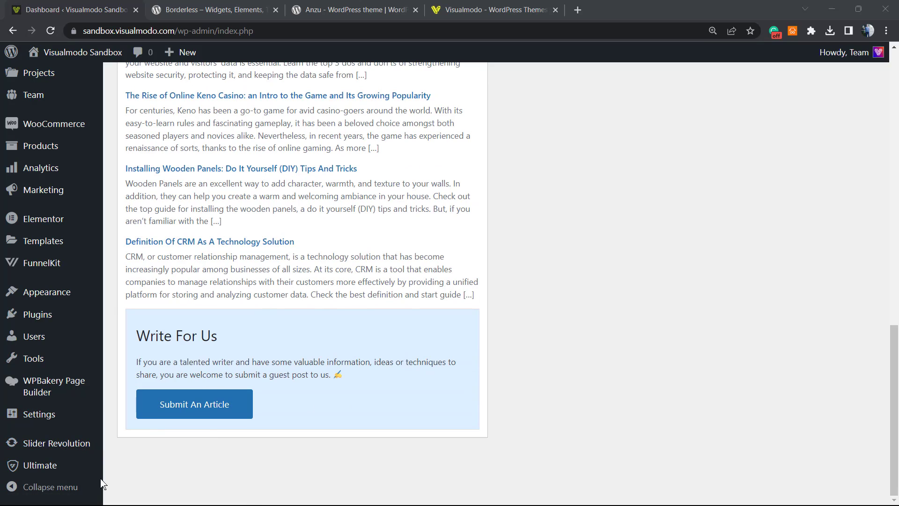
{"action": "mouse_move", "coordinate": [56, 443]}
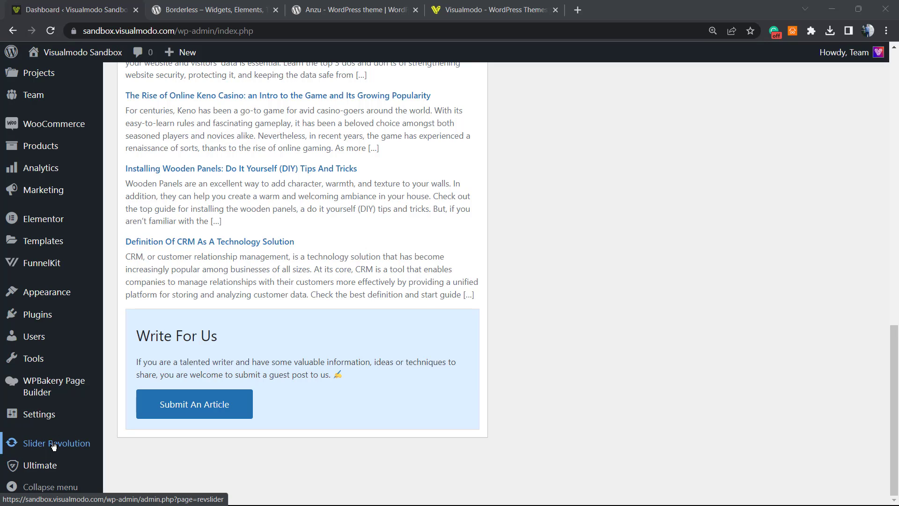
Step: Go to the Slider Revolution page and locate the Tech Slider1 module
{"action": "left_click", "coordinate": [54, 443]}
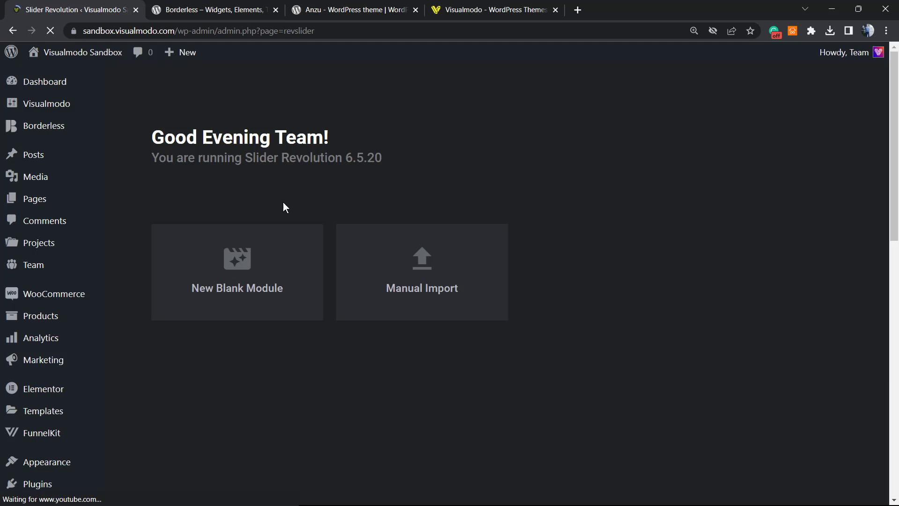
{"action": "scroll", "coordinate": [232, 194], "scroll_direction": "down", "scroll_amount": 1}
{"action": "scroll", "coordinate": [235, 210], "scroll_direction": "down", "scroll_amount": 3}
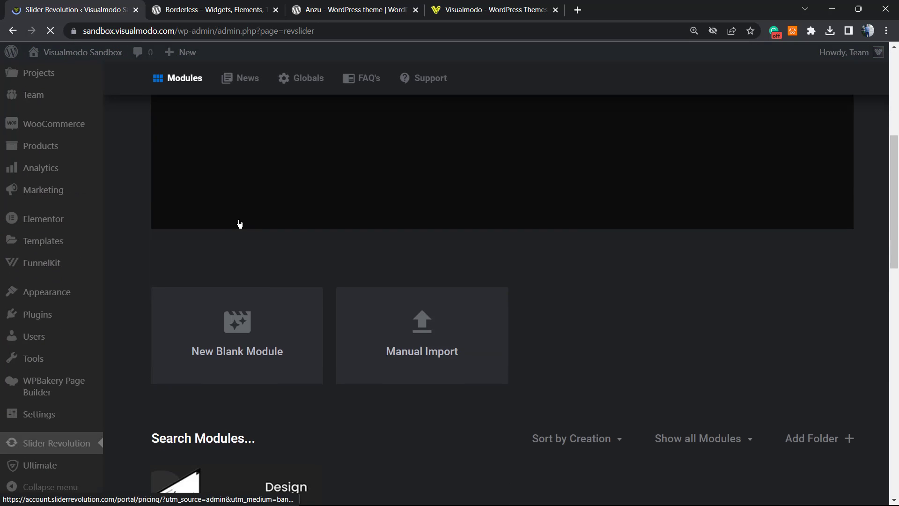
{"action": "scroll", "coordinate": [403, 295], "scroll_direction": "down", "scroll_amount": 3}
{"action": "scroll", "coordinate": [433, 295], "scroll_direction": "up", "scroll_amount": 3}
{"action": "scroll", "coordinate": [409, 296], "scroll_direction": "up", "scroll_amount": 3}
{"action": "scroll", "coordinate": [409, 297], "scroll_direction": "down", "scroll_amount": 3}
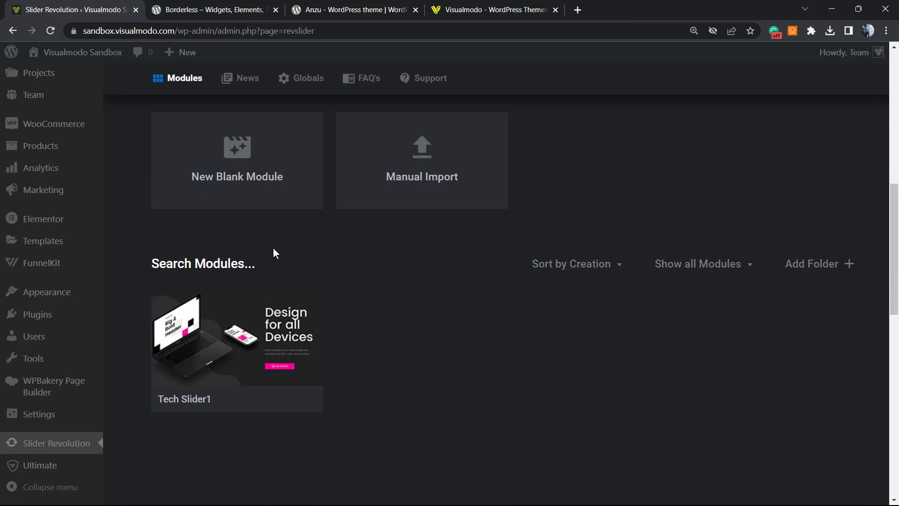
{"action": "left_click", "coordinate": [216, 259]}
{"action": "mouse_move", "coordinate": [226, 313]}
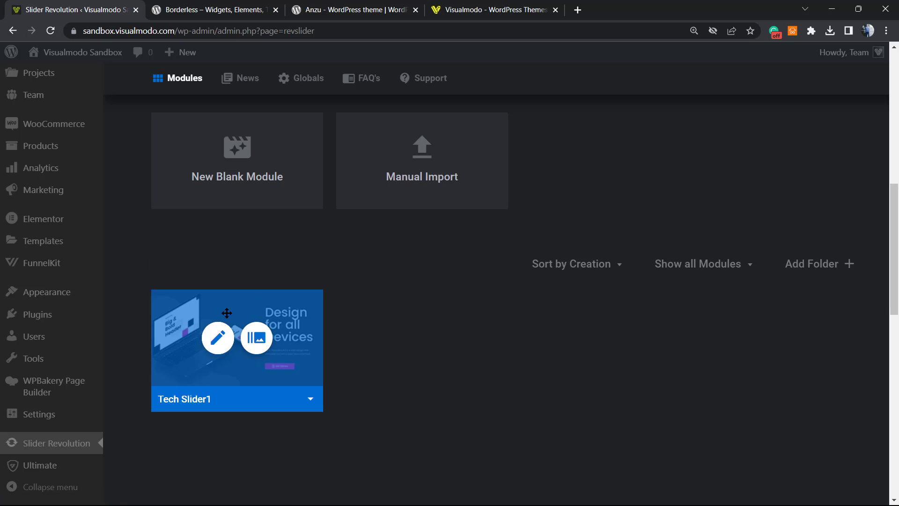
Step: Load Tech Slider1 in the editor and play its timeline animation twice
{"action": "left_click", "coordinate": [223, 342]}
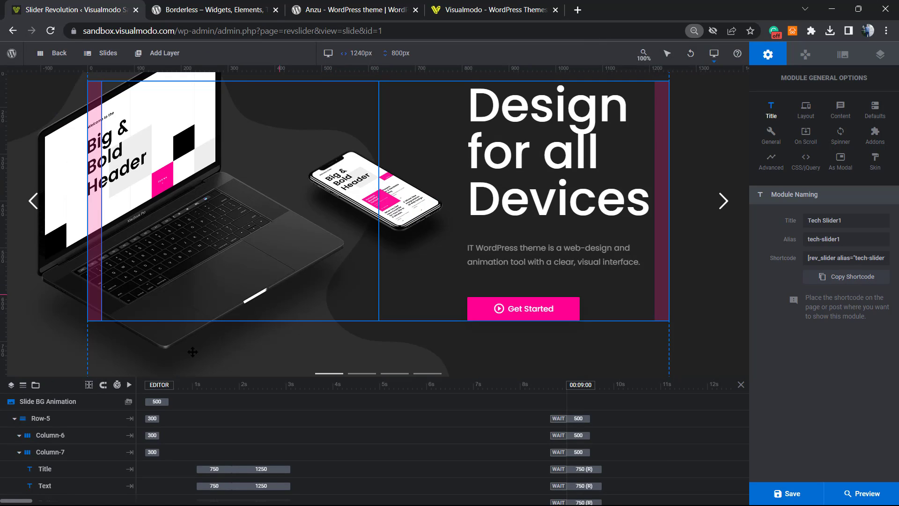
{"action": "left_click", "coordinate": [129, 384]}
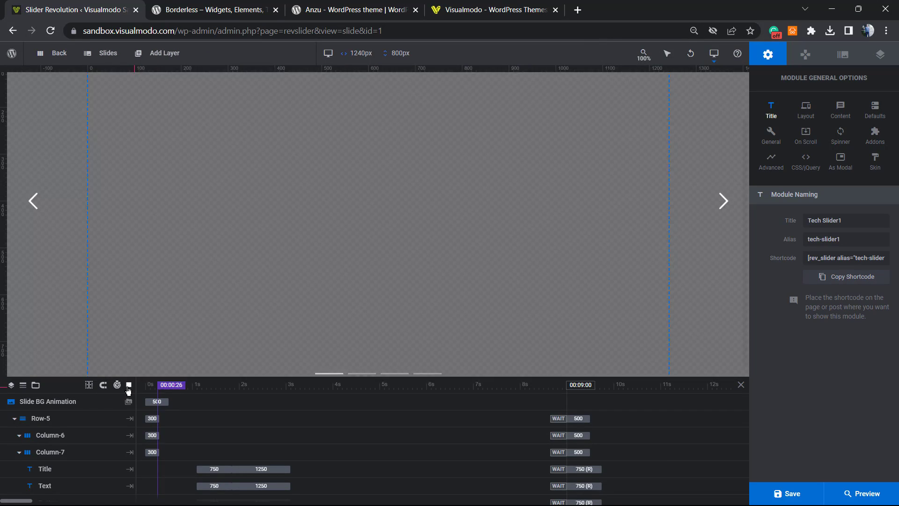
{"action": "left_click", "coordinate": [129, 384]}
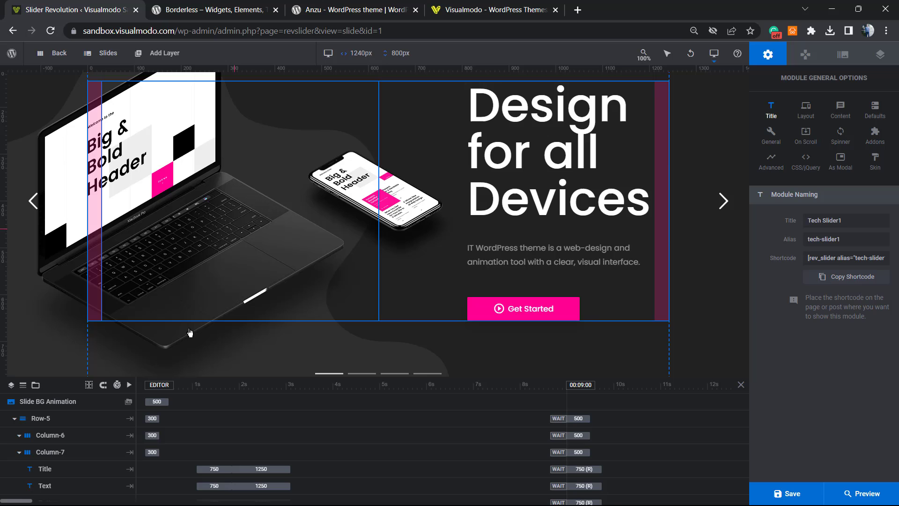
{"action": "left_click", "coordinate": [128, 384]}
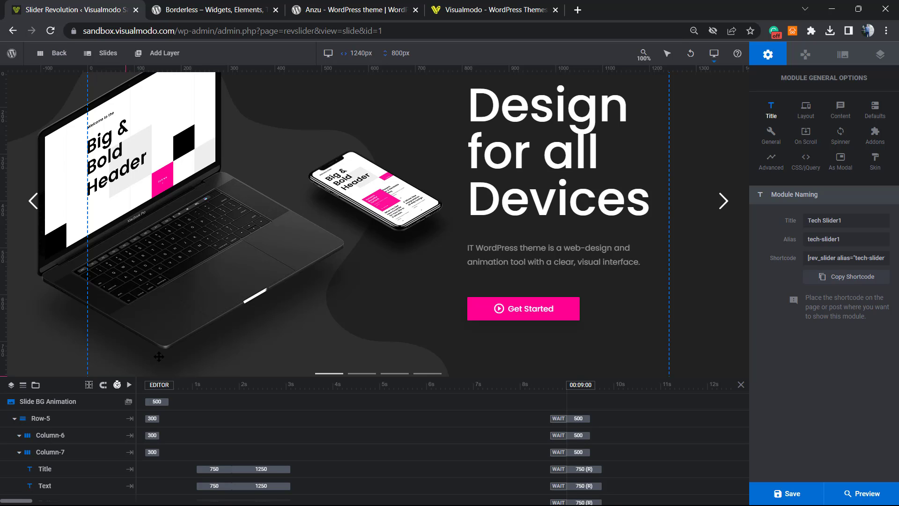
{"action": "key", "text": "ctrl+plus"}
{"action": "key", "text": "ctrl+plus"}
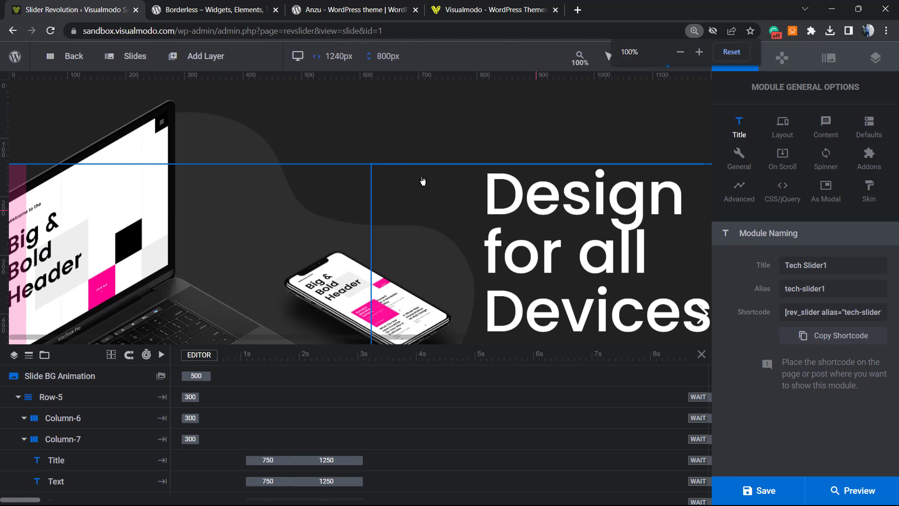
{"action": "scroll", "coordinate": [347, 379], "scroll_direction": "down", "scroll_amount": 1}
{"action": "scroll", "coordinate": [206, 382], "scroll_direction": "up", "scroll_amount": 1}
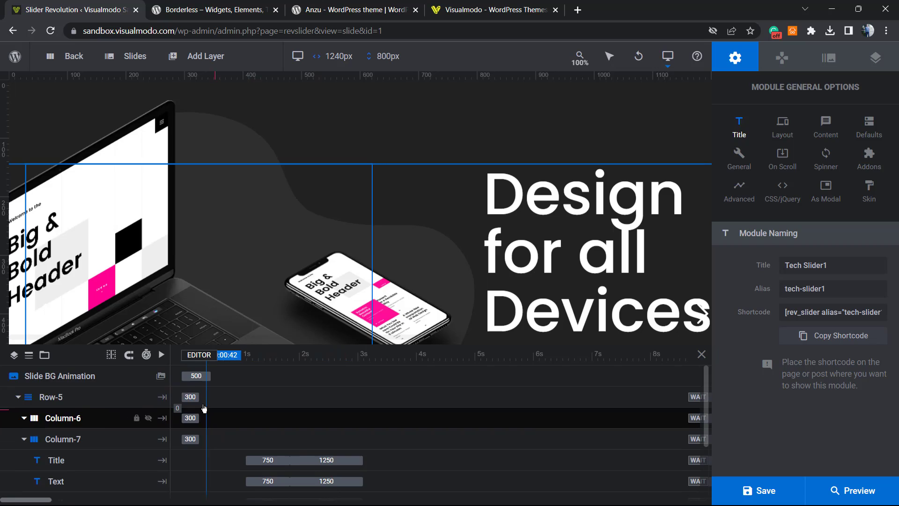
{"action": "scroll", "coordinate": [239, 397], "scroll_direction": "down", "scroll_amount": 4}
{"action": "scroll", "coordinate": [316, 418], "scroll_direction": "up", "scroll_amount": 3}
{"action": "scroll", "coordinate": [325, 422], "scroll_direction": "up", "scroll_amount": 1}
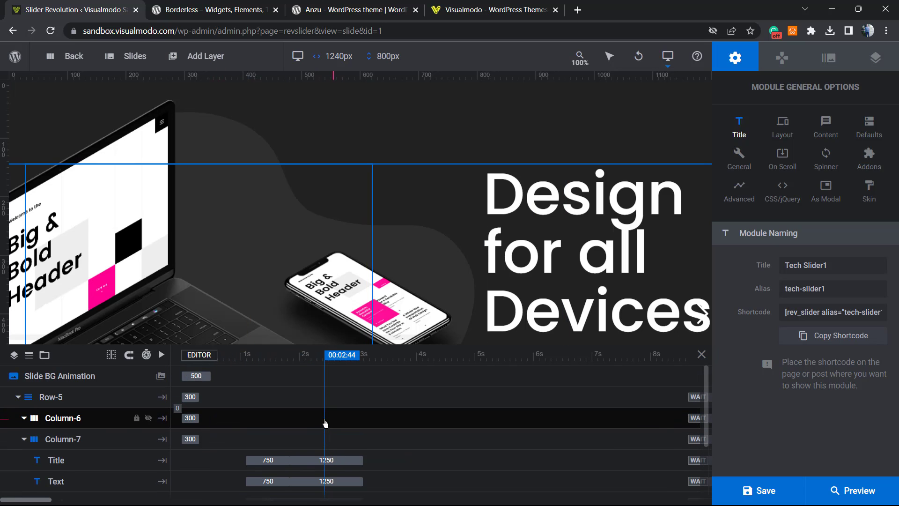
{"action": "scroll", "coordinate": [323, 425], "scroll_direction": "down", "scroll_amount": 5}
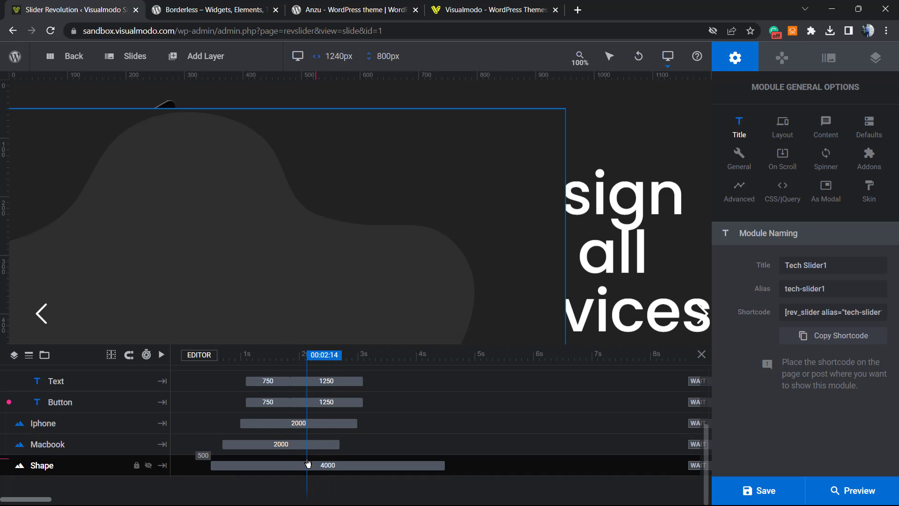
{"action": "scroll", "coordinate": [307, 460], "scroll_direction": "up", "scroll_amount": 5}
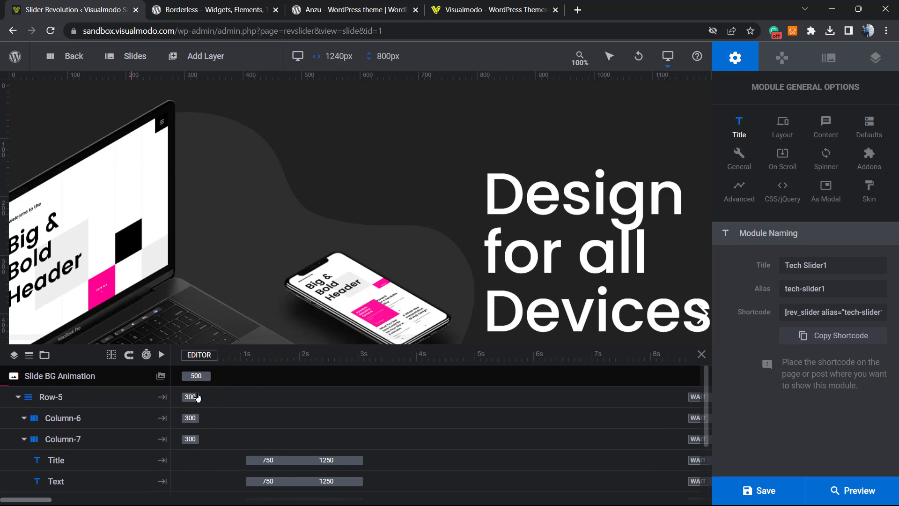
{"action": "scroll", "coordinate": [310, 422], "scroll_direction": "down", "scroll_amount": 5}
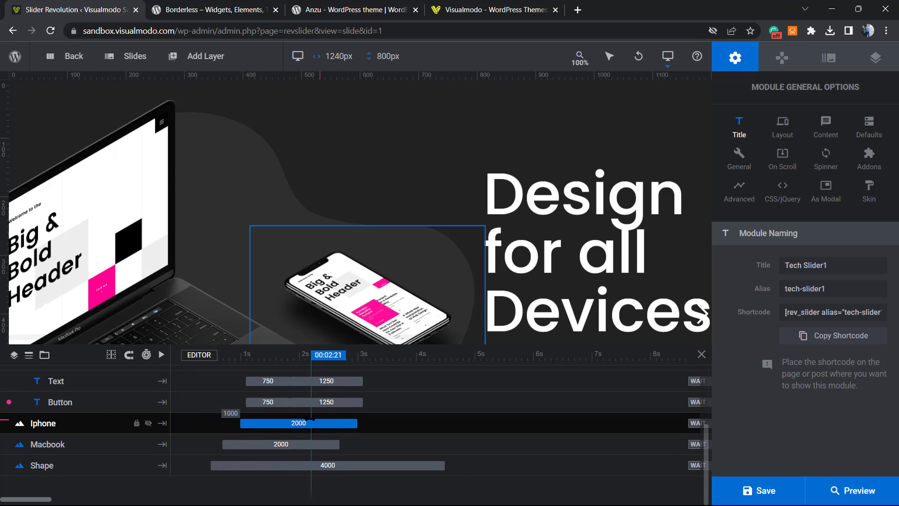
{"action": "scroll", "coordinate": [270, 439], "scroll_direction": "up", "scroll_amount": 5}
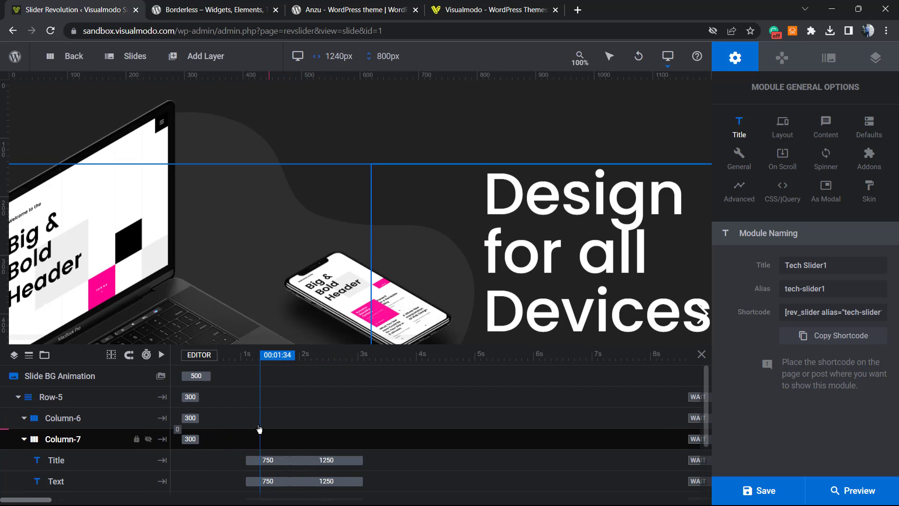
{"action": "left_click", "coordinate": [161, 355]}
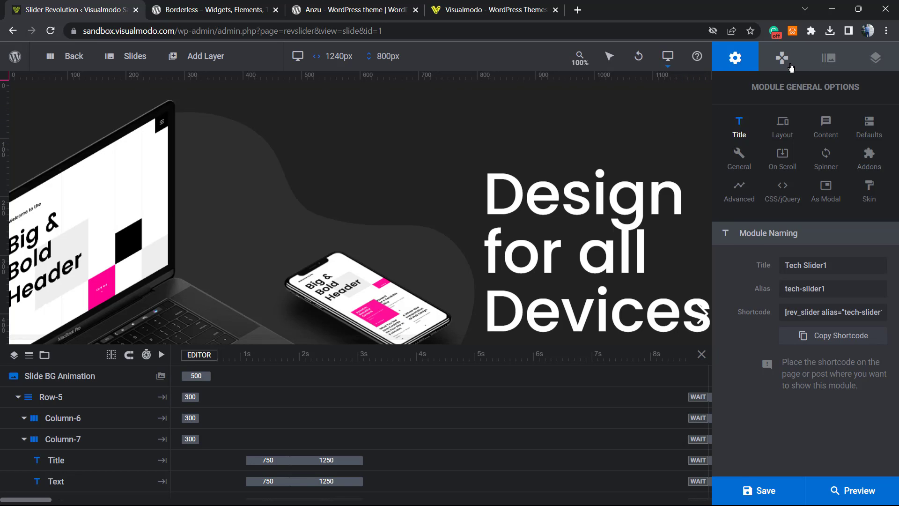
Step: Show the Loop Layers settings under Slide Options for the current slide
{"action": "left_click", "coordinate": [783, 58]}
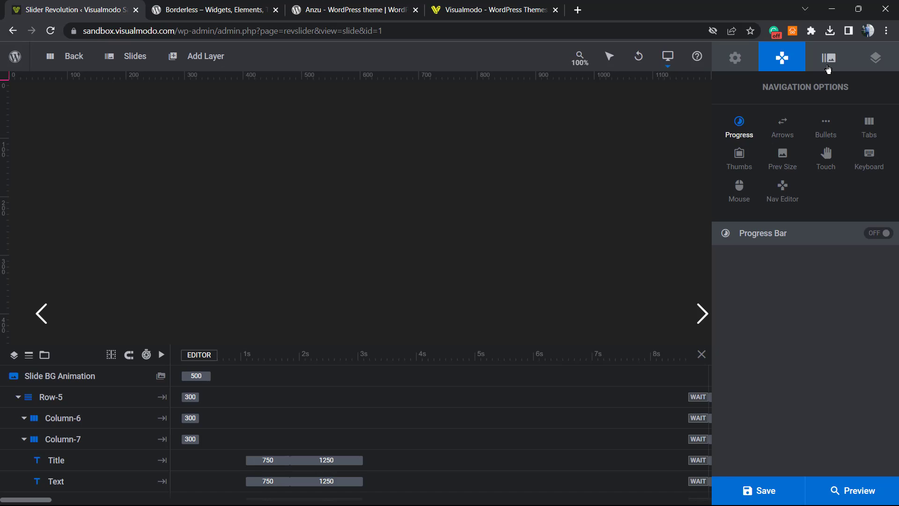
{"action": "left_click", "coordinate": [825, 63]}
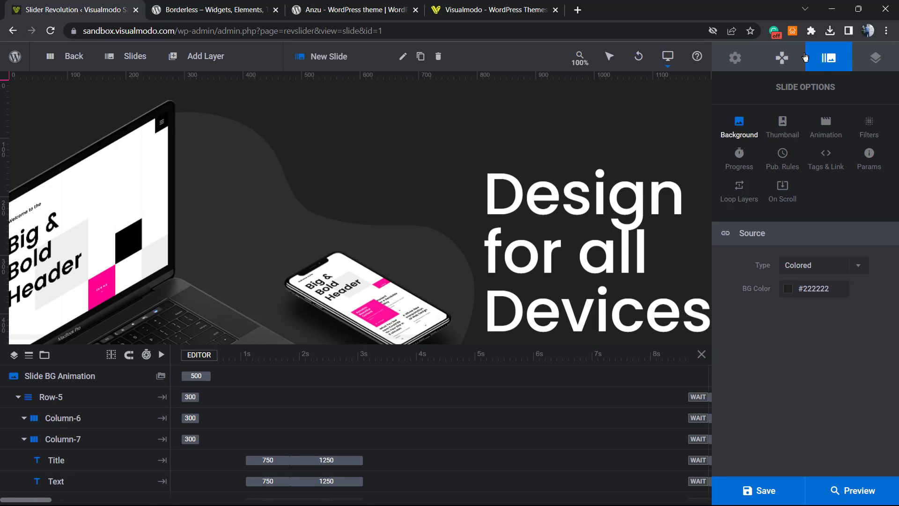
{"action": "left_click", "coordinate": [824, 62]}
{"action": "left_click", "coordinate": [741, 198]}
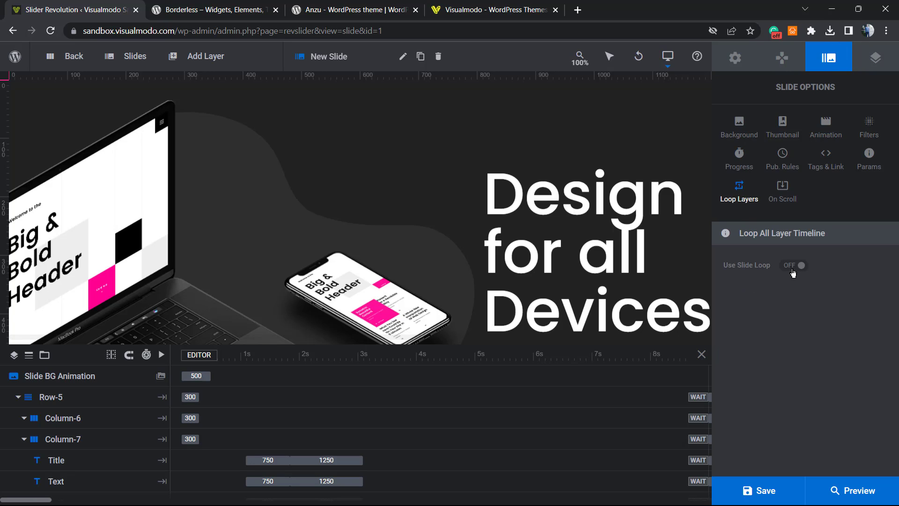
{"action": "left_click", "coordinate": [793, 266]}
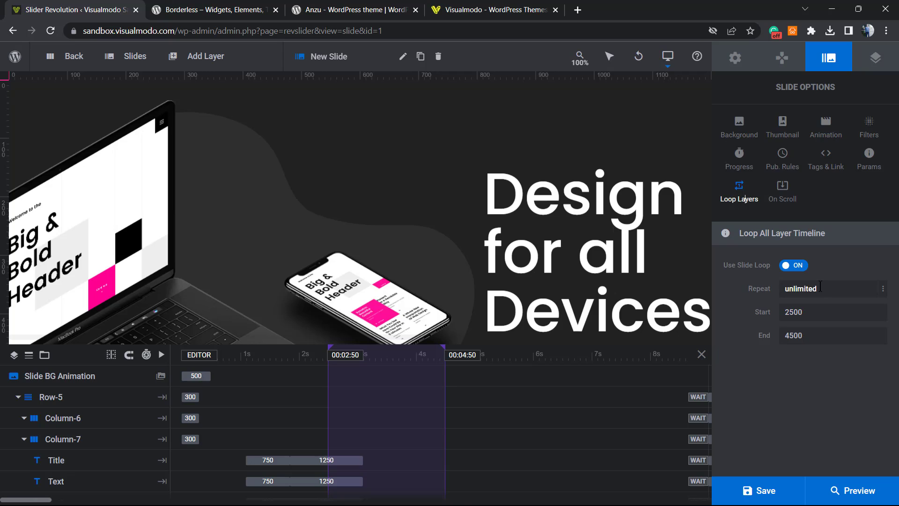
{"action": "double_click", "coordinate": [830, 290]}
{"action": "left_click", "coordinate": [836, 274]}
{"action": "double_click", "coordinate": [815, 311]}
{"action": "left_click", "coordinate": [815, 312]}
Step: Save the slide's 2500–4500 unlimited loop and switch to the Borderless page
{"action": "left_click", "coordinate": [762, 490]}
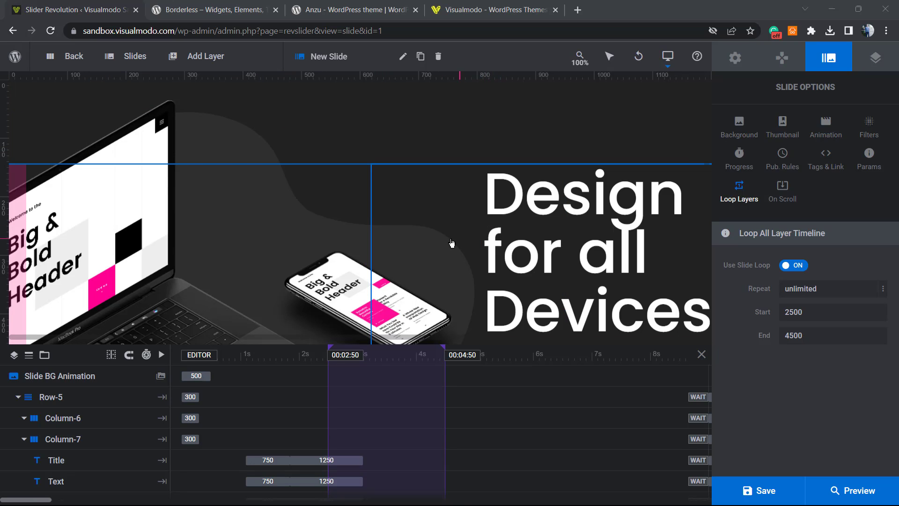
{"action": "key", "text": "ctrl+Tab"}
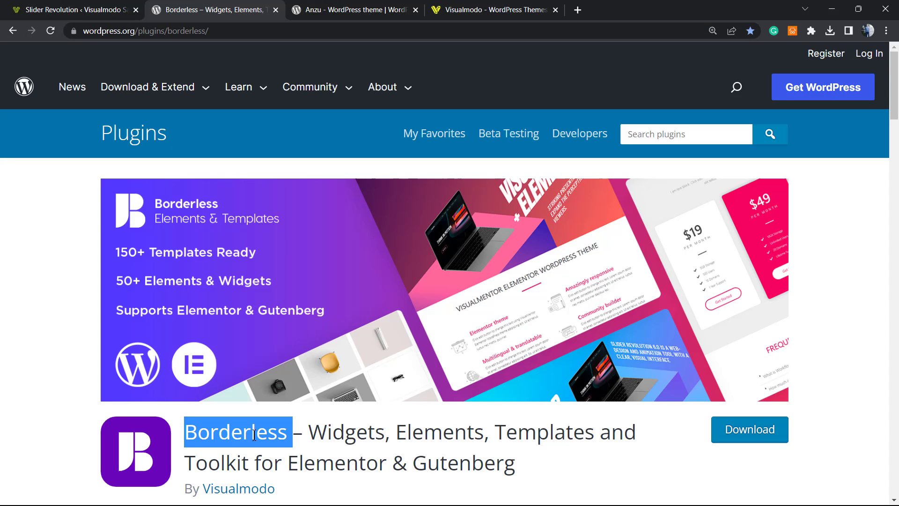
Step: Highlight 'Borderless' and 'Anzu' on their WordPress.org pages, then go to the Visualmodo homepage
{"action": "left_click", "coordinate": [332, 430]}
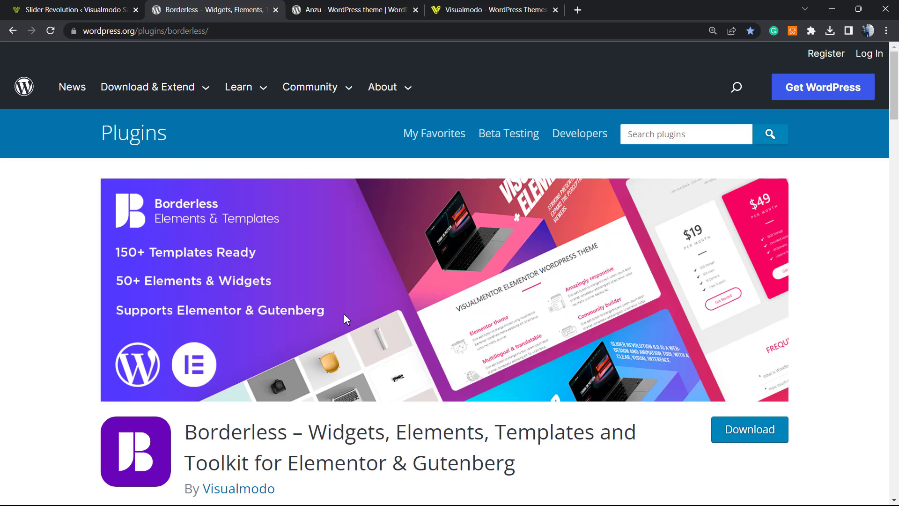
{"action": "double_click", "coordinate": [233, 425]}
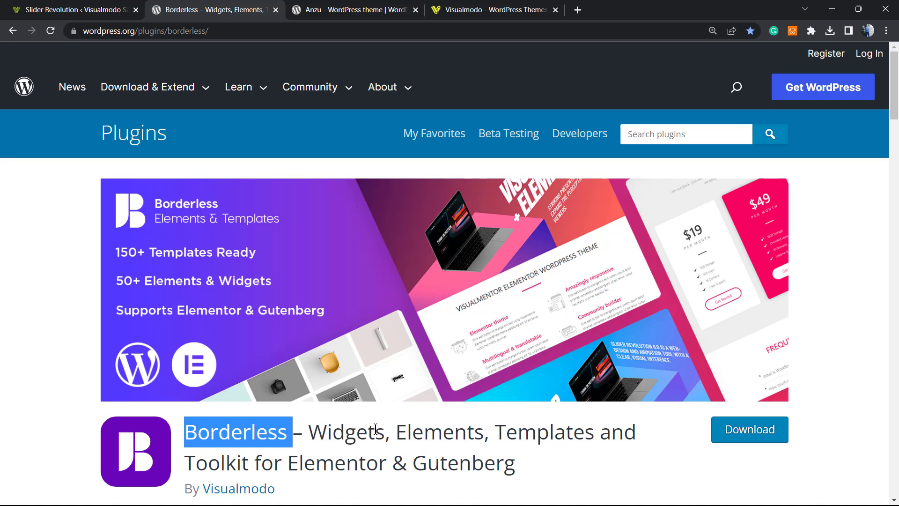
{"action": "left_click", "coordinate": [355, 10]}
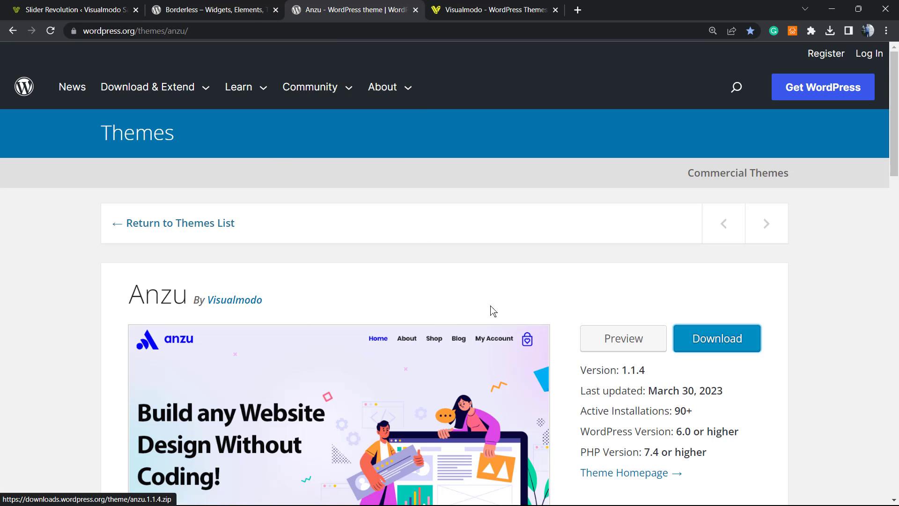
{"action": "left_click_drag", "start_coordinate": [132, 294], "coordinate": [184, 290]}
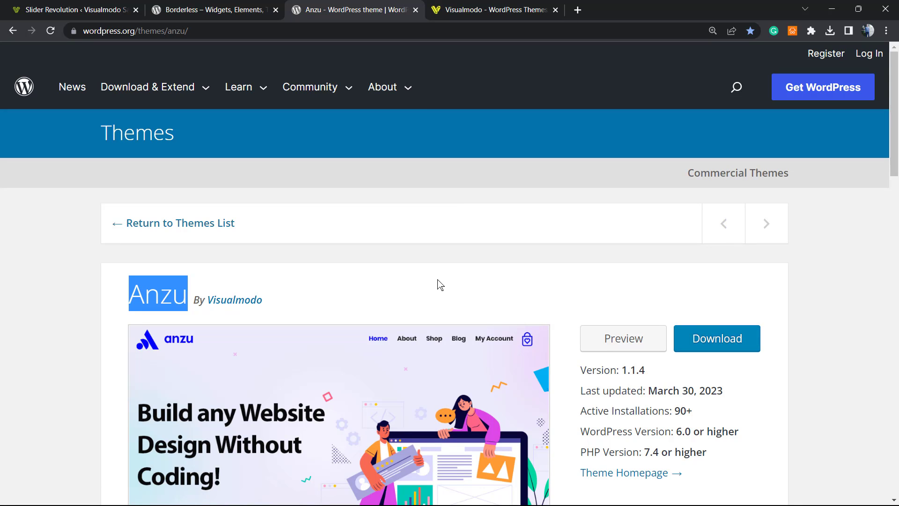
{"action": "left_click", "coordinate": [457, 7]}
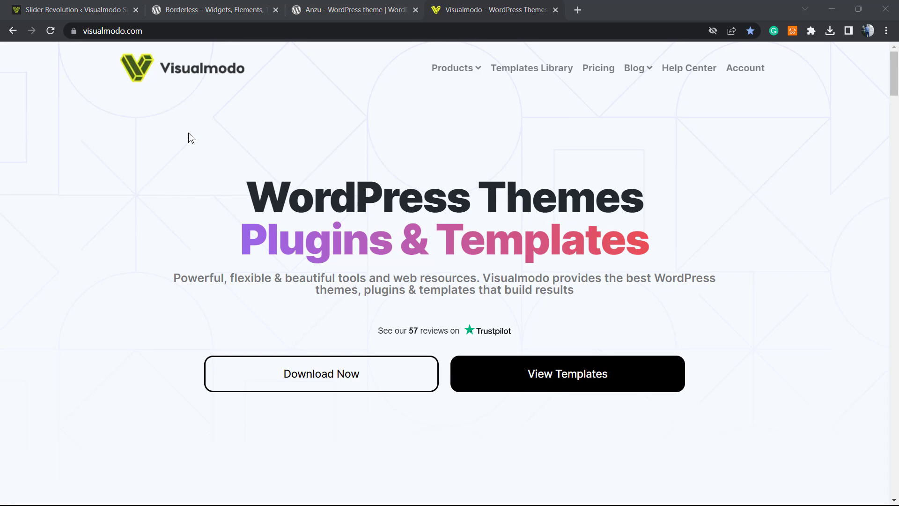
Step: Browse the Visualmodo Templates Library down past Winery 2, Car, Florist and Pharmacy
{"action": "left_click", "coordinate": [537, 69]}
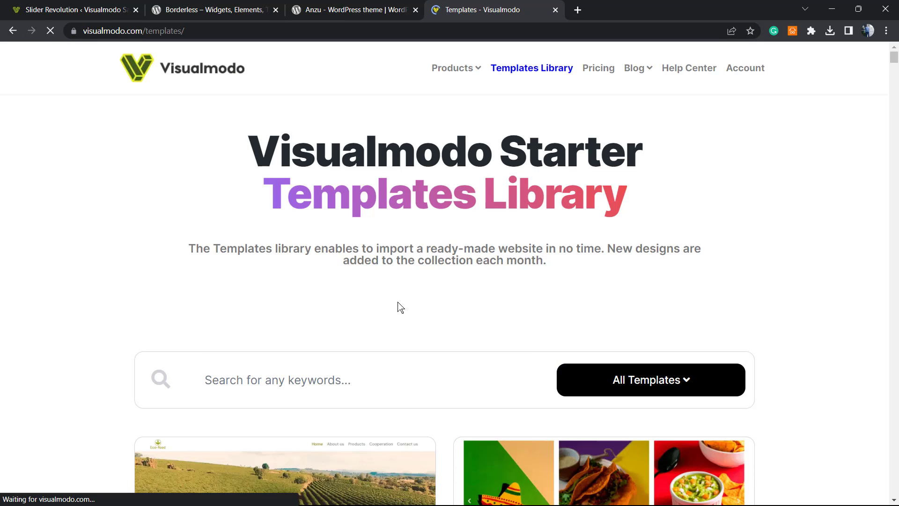
{"action": "scroll", "coordinate": [483, 293], "scroll_direction": "down", "scroll_amount": 3}
{"action": "scroll", "coordinate": [456, 281], "scroll_direction": "down", "scroll_amount": 2}
{"action": "scroll", "coordinate": [442, 276], "scroll_direction": "down", "scroll_amount": 2}
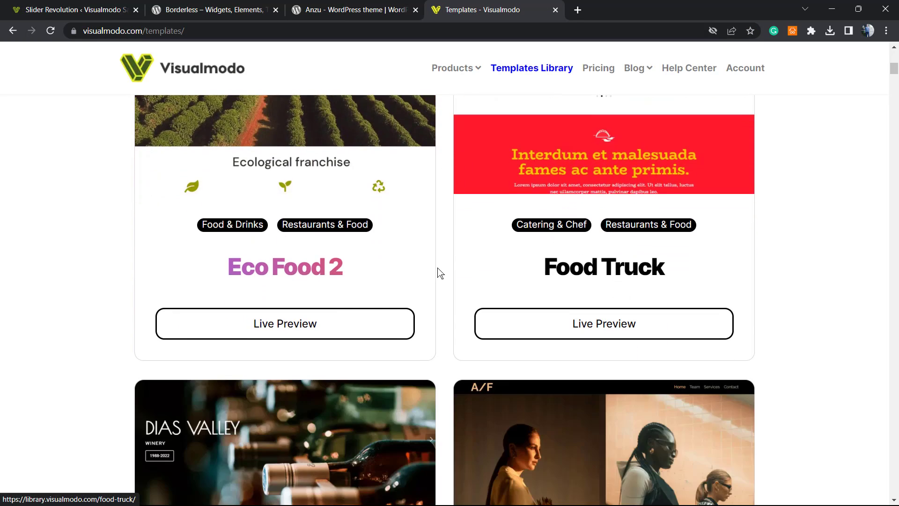
{"action": "scroll", "coordinate": [438, 272], "scroll_direction": "down", "scroll_amount": 4}
{"action": "scroll", "coordinate": [431, 264], "scroll_direction": "down", "scroll_amount": 2}
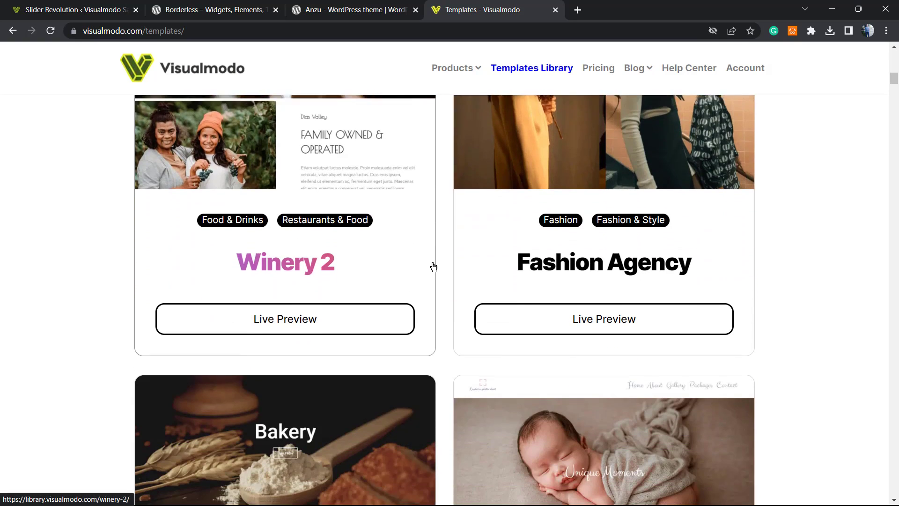
{"action": "scroll", "coordinate": [435, 267], "scroll_direction": "down", "scroll_amount": 2}
{"action": "scroll", "coordinate": [443, 271], "scroll_direction": "down", "scroll_amount": 2}
{"action": "scroll", "coordinate": [443, 271], "scroll_direction": "down", "scroll_amount": 4}
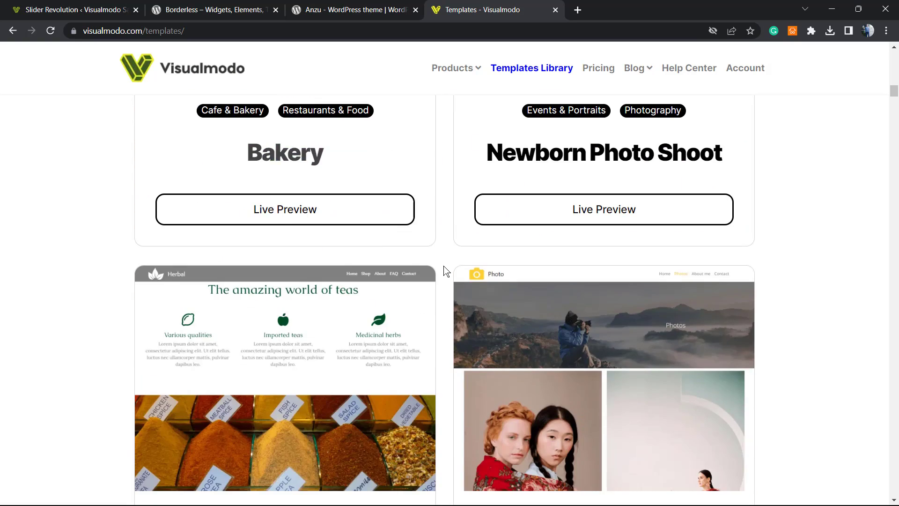
{"action": "scroll", "coordinate": [443, 271], "scroll_direction": "down", "scroll_amount": 4}
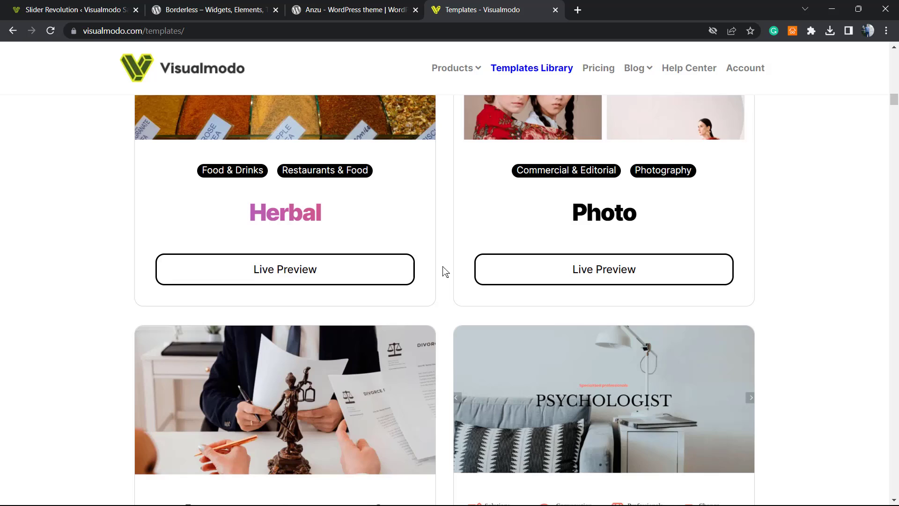
{"action": "scroll", "coordinate": [444, 271], "scroll_direction": "down", "scroll_amount": 4}
{"action": "scroll", "coordinate": [444, 271], "scroll_direction": "down", "scroll_amount": 2}
{"action": "scroll", "coordinate": [443, 271], "scroll_direction": "down", "scroll_amount": 2}
{"action": "scroll", "coordinate": [444, 271], "scroll_direction": "down", "scroll_amount": 2}
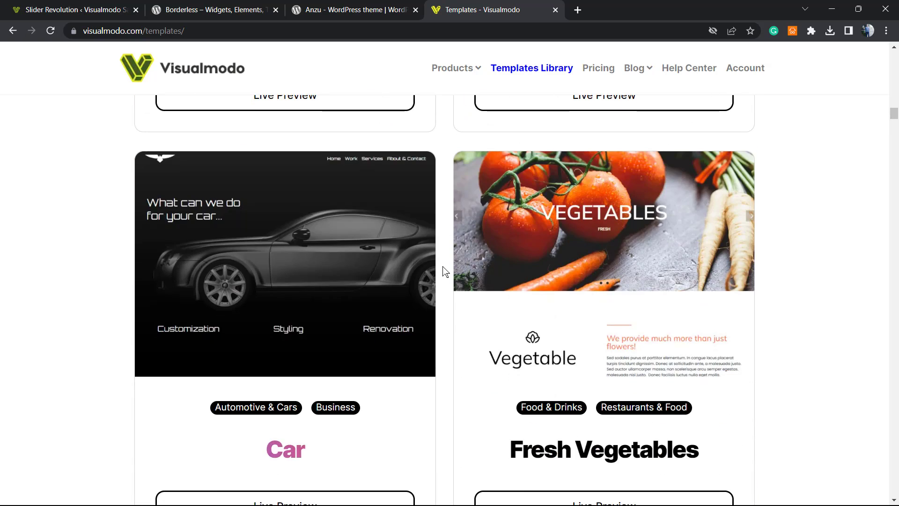
{"action": "scroll", "coordinate": [443, 271], "scroll_direction": "down", "scroll_amount": 4}
{"action": "scroll", "coordinate": [444, 272], "scroll_direction": "down", "scroll_amount": 2}
{"action": "scroll", "coordinate": [443, 272], "scroll_direction": "down", "scroll_amount": 4}
{"action": "scroll", "coordinate": [442, 272], "scroll_direction": "down", "scroll_amount": 1}
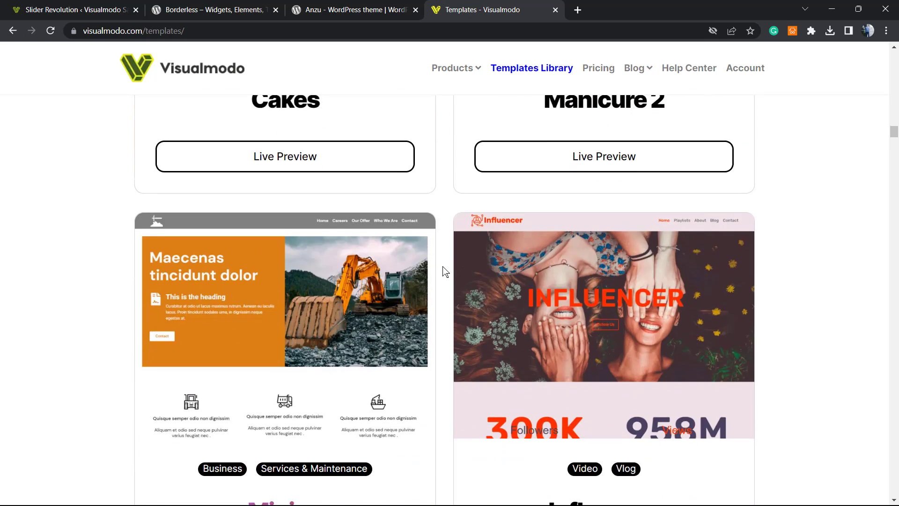
{"action": "scroll", "coordinate": [443, 271], "scroll_direction": "down", "scroll_amount": 5}
{"action": "scroll", "coordinate": [444, 271], "scroll_direction": "down", "scroll_amount": 2}
{"action": "scroll", "coordinate": [444, 271], "scroll_direction": "down", "scroll_amount": 4}
{"action": "scroll", "coordinate": [444, 271], "scroll_direction": "down", "scroll_amount": 5}
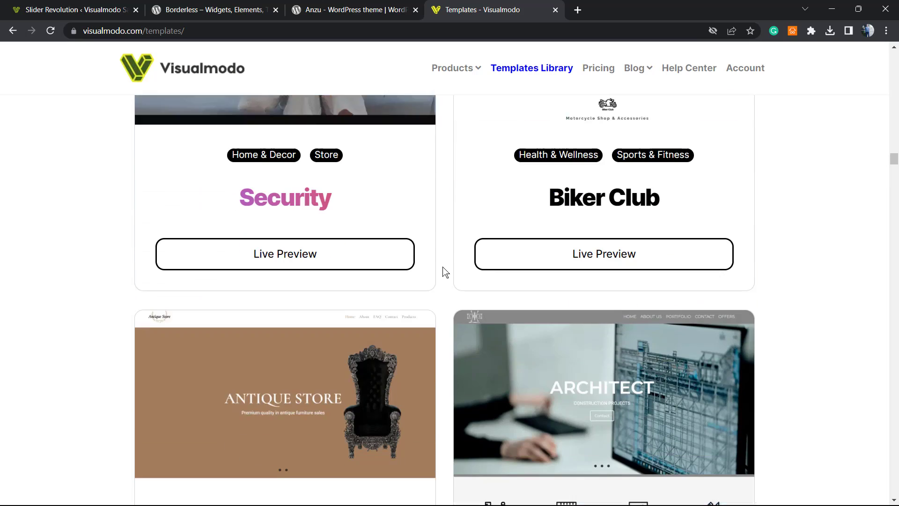
{"action": "scroll", "coordinate": [443, 271], "scroll_direction": "down", "scroll_amount": 2}
{"action": "scroll", "coordinate": [443, 272], "scroll_direction": "down", "scroll_amount": 4}
{"action": "scroll", "coordinate": [443, 271], "scroll_direction": "down", "scroll_amount": 5}
{"action": "scroll", "coordinate": [444, 271], "scroll_direction": "down", "scroll_amount": 3}
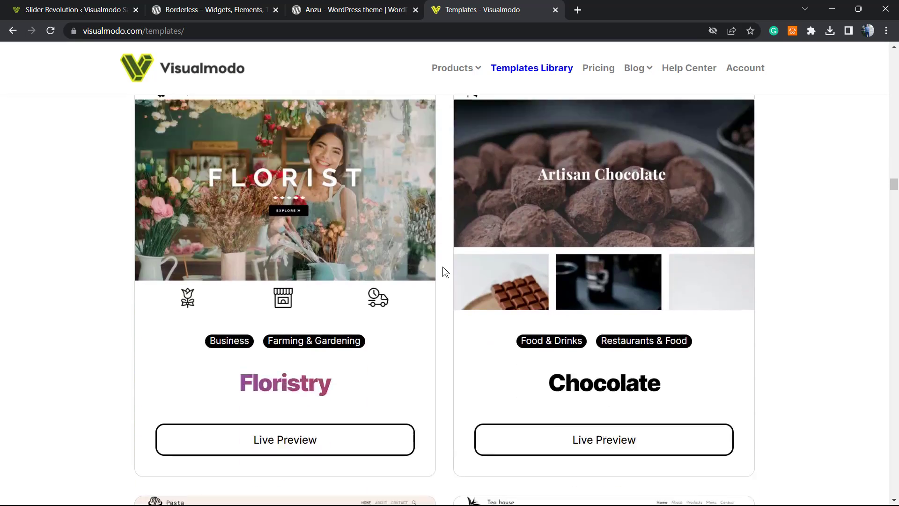
{"action": "scroll", "coordinate": [443, 271], "scroll_direction": "down", "scroll_amount": 2}
{"action": "scroll", "coordinate": [443, 271], "scroll_direction": "down", "scroll_amount": 5}
{"action": "scroll", "coordinate": [443, 272], "scroll_direction": "down", "scroll_amount": 2}
{"action": "scroll", "coordinate": [434, 222], "scroll_direction": "down", "scroll_amount": 4}
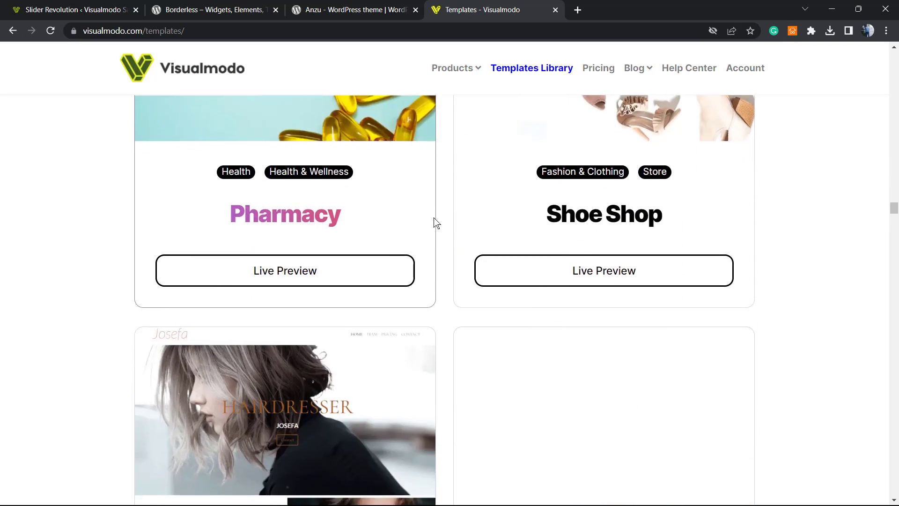